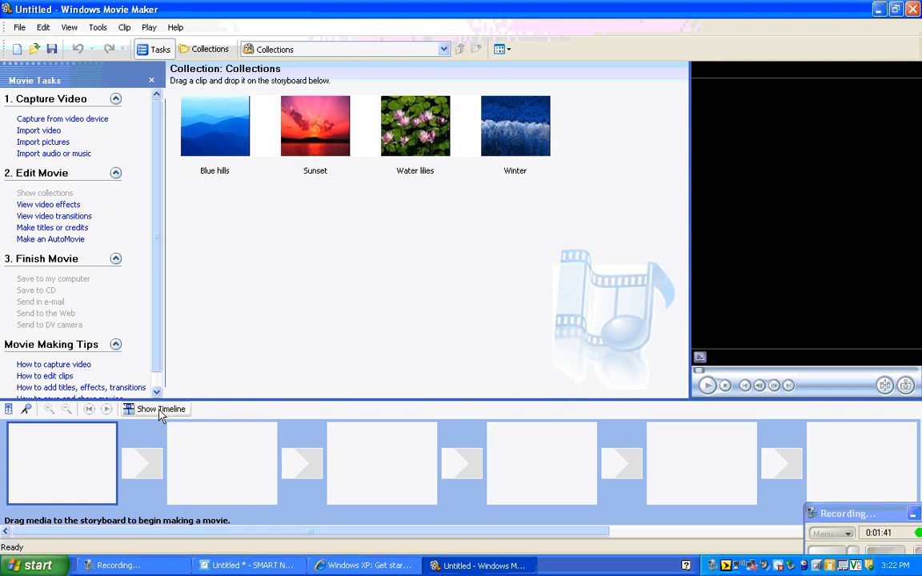
Step: Switch the lower pane to the timeline view and back to the storyboard view
left_click(159, 412)
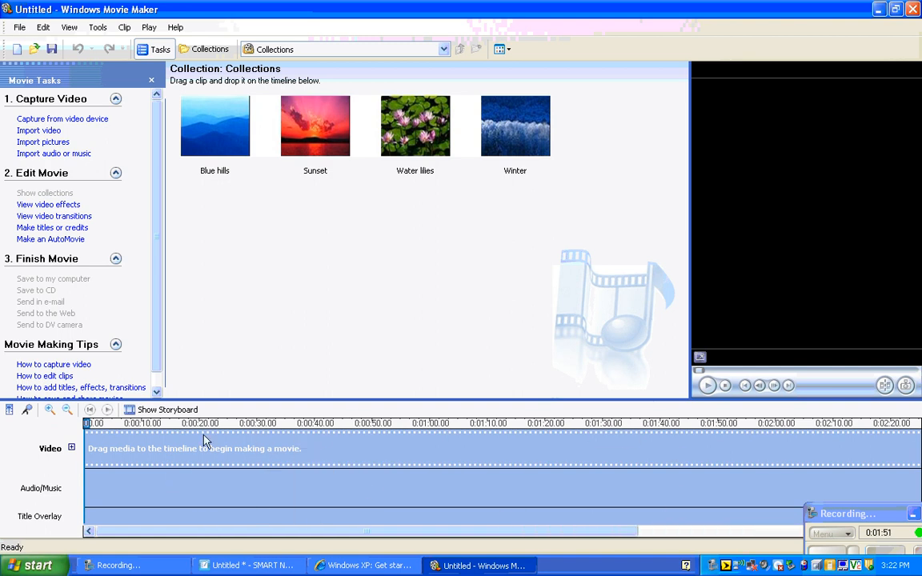
left_click(159, 414)
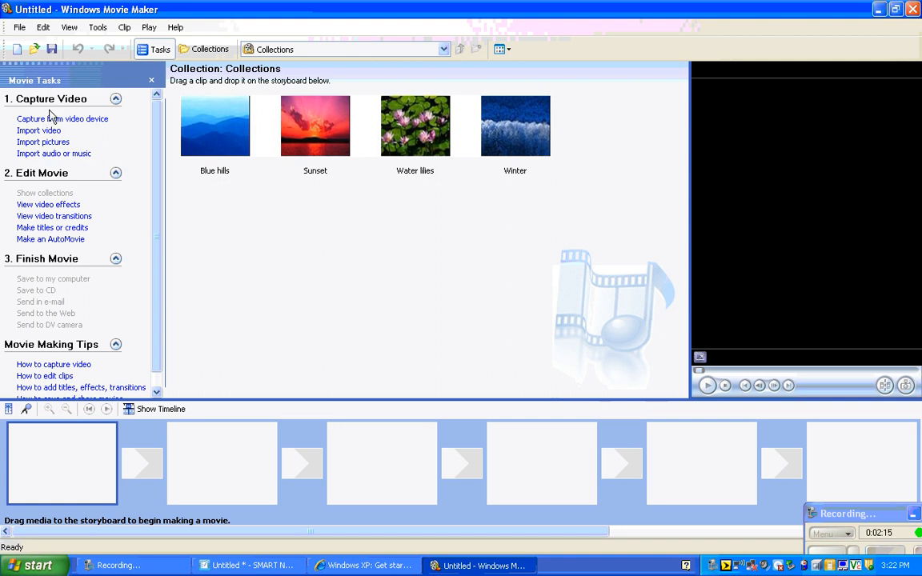
Step: Hide the Movie Tasks pane and show it again
left_click(152, 81)
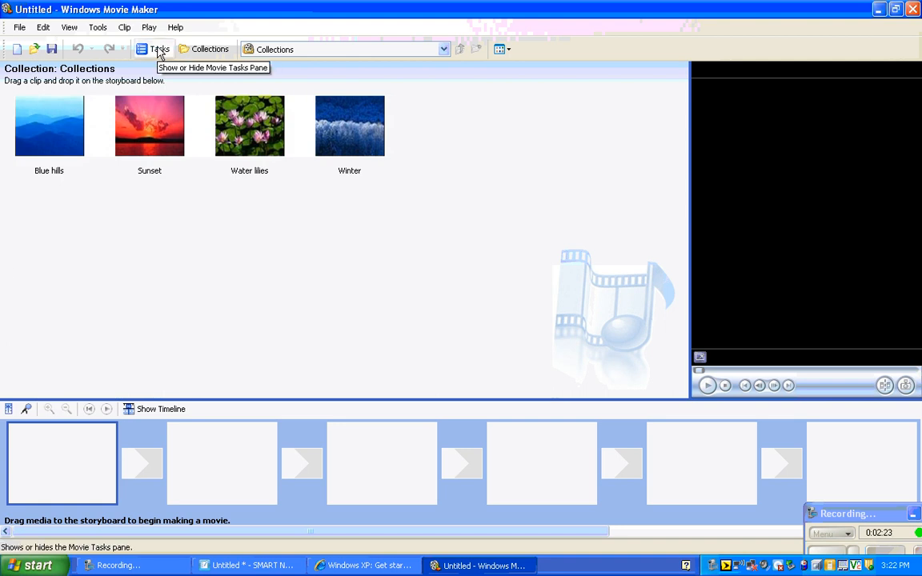
left_click(159, 52)
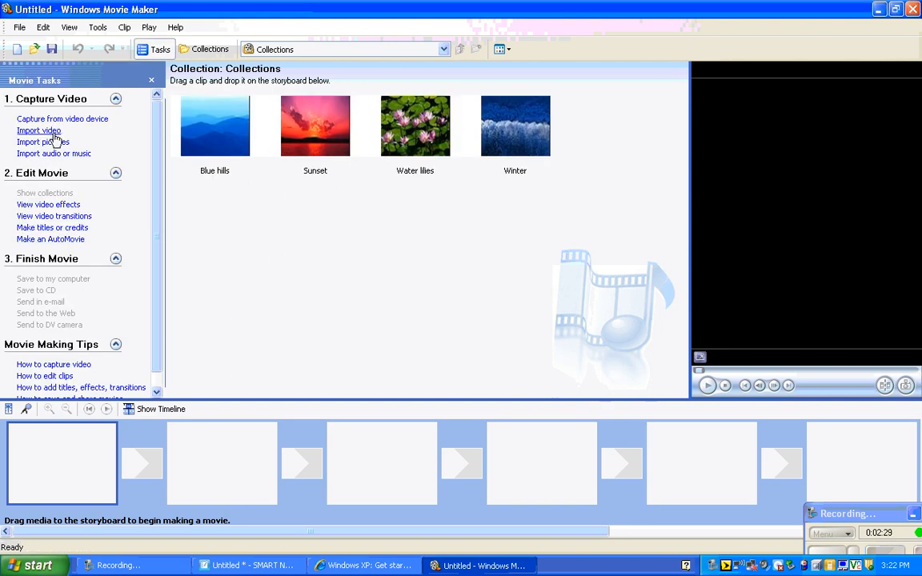
Step: Import all six fox and the stork2 pictures from a student's Fox and the Stork folder on the S: drive
left_click(52, 143)
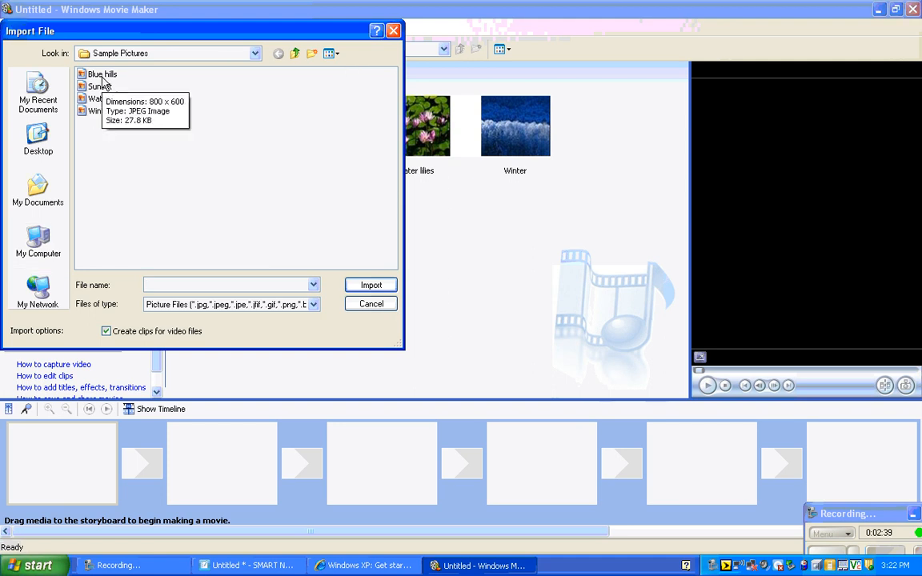
left_click(42, 251)
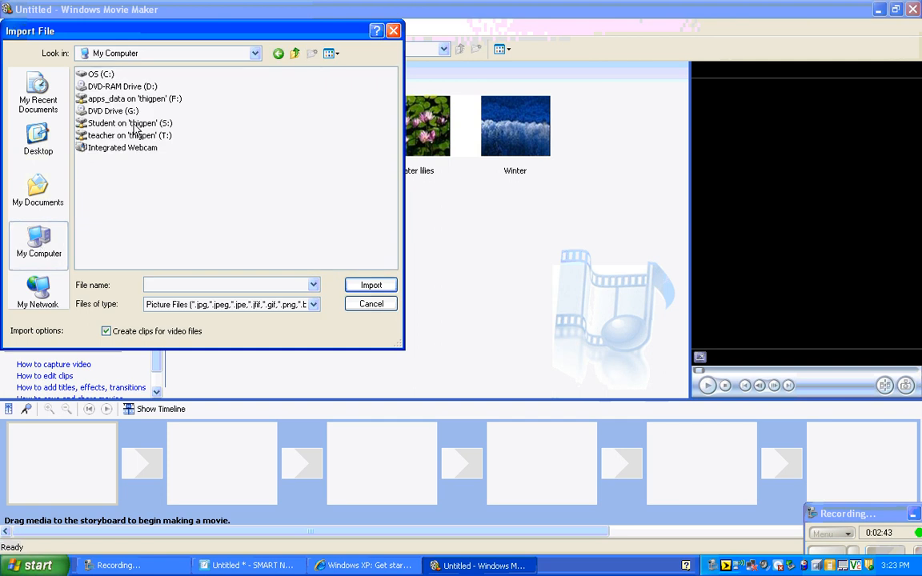
double_click(118, 122)
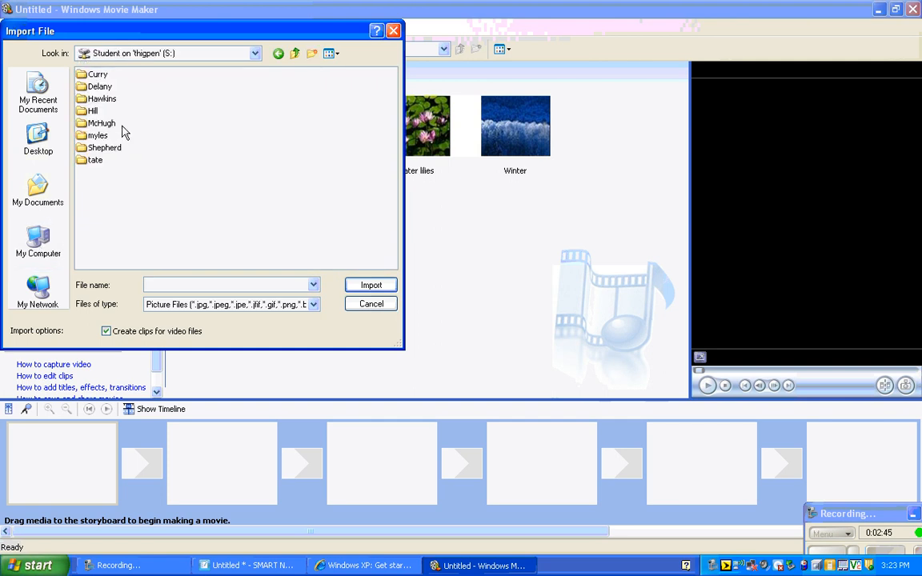
double_click(97, 75)
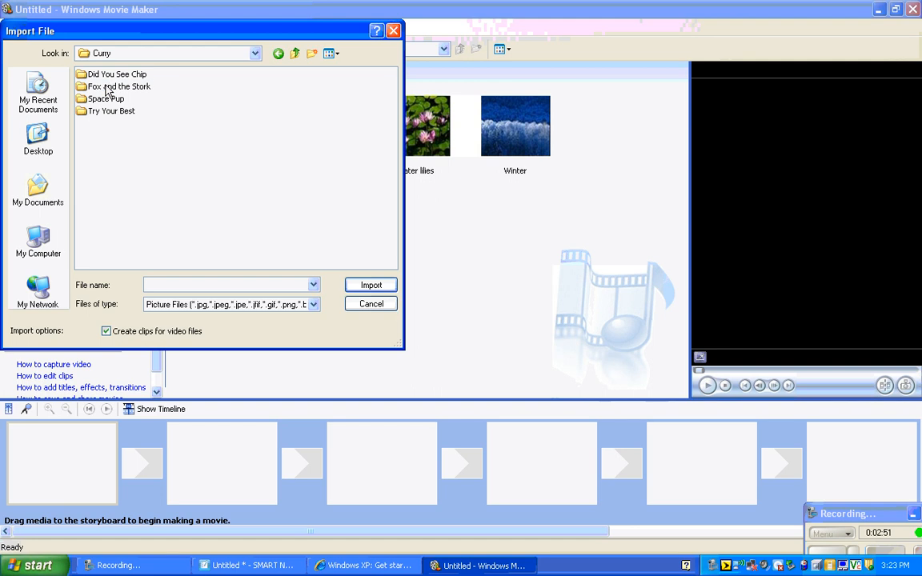
double_click(105, 86)
left_click(104, 76)
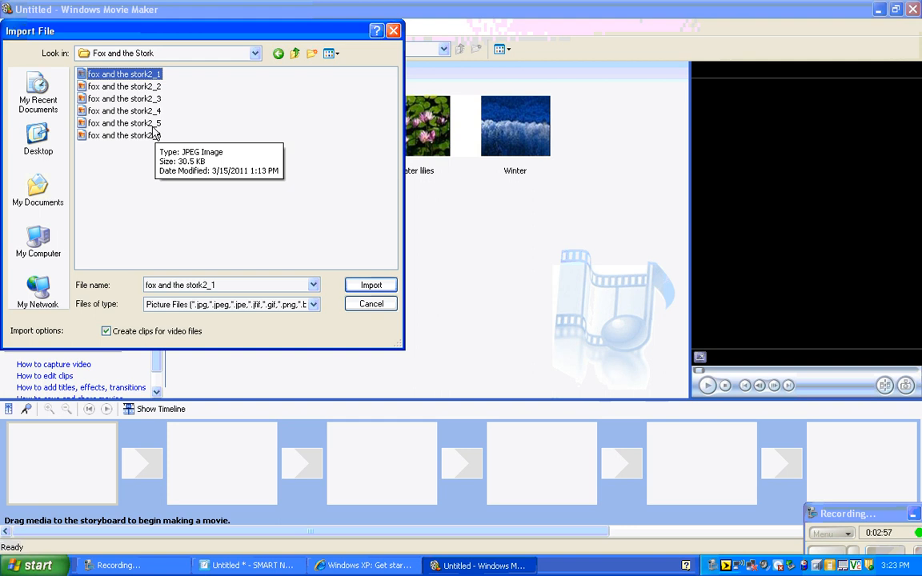
left_click(154, 134, "shift")
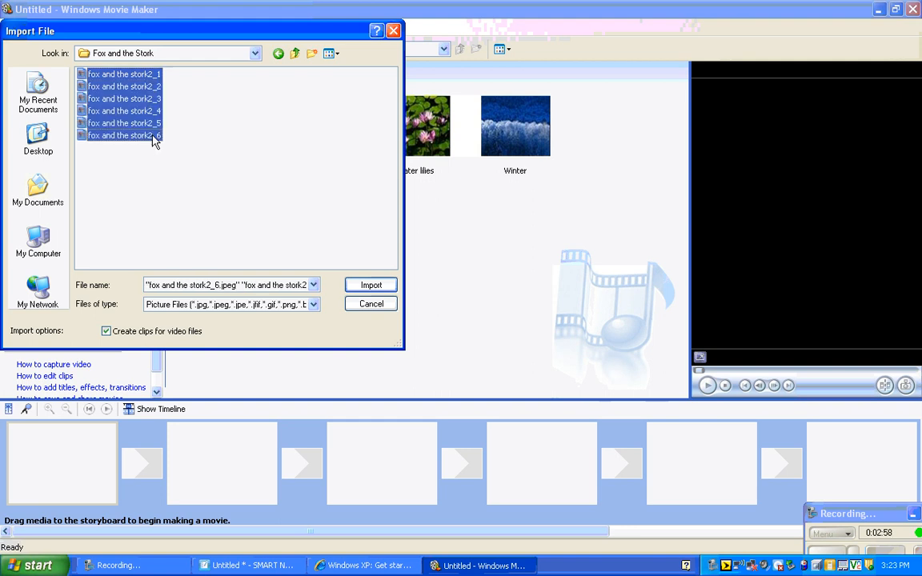
left_click(369, 290)
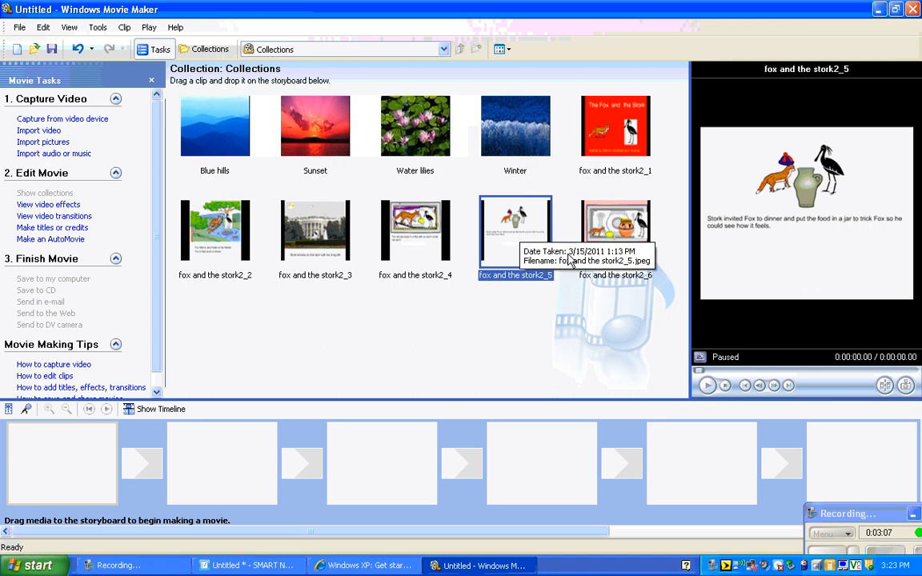
Step: Preview each imported fox and the stork2 picture and the sample pictures in the collection
left_click(602, 151)
left_click(188, 256)
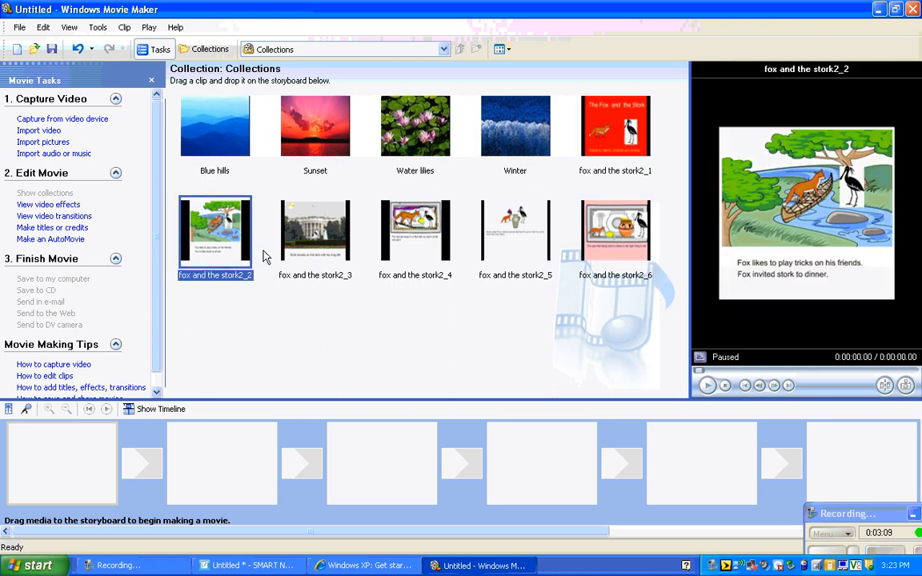
left_click(332, 246)
left_click(409, 244)
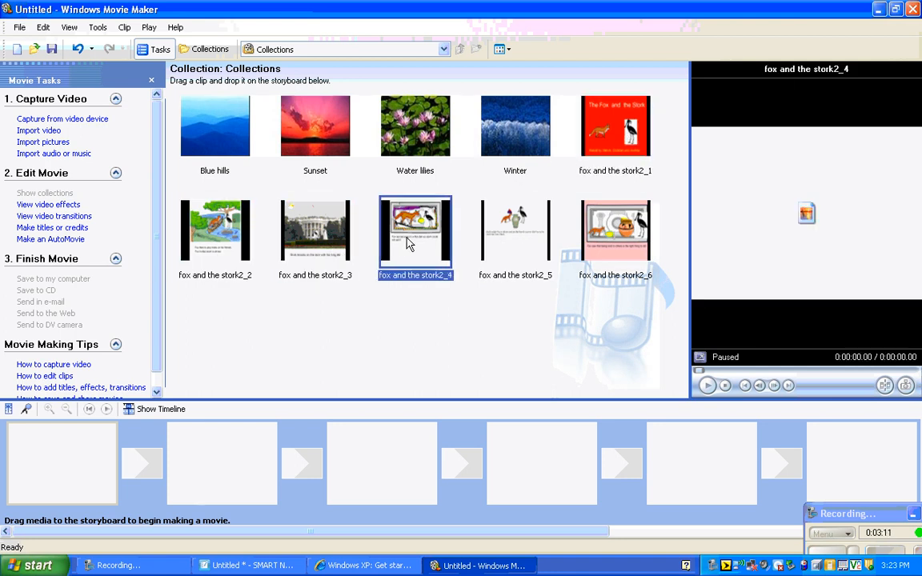
left_click(512, 237)
left_click(616, 233)
left_click(519, 119)
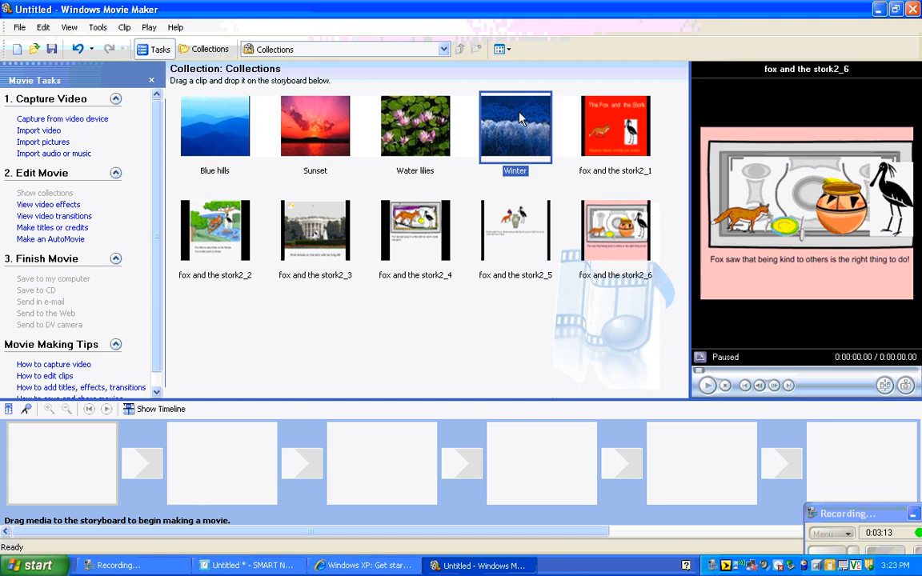
left_click(370, 130)
left_click(246, 139)
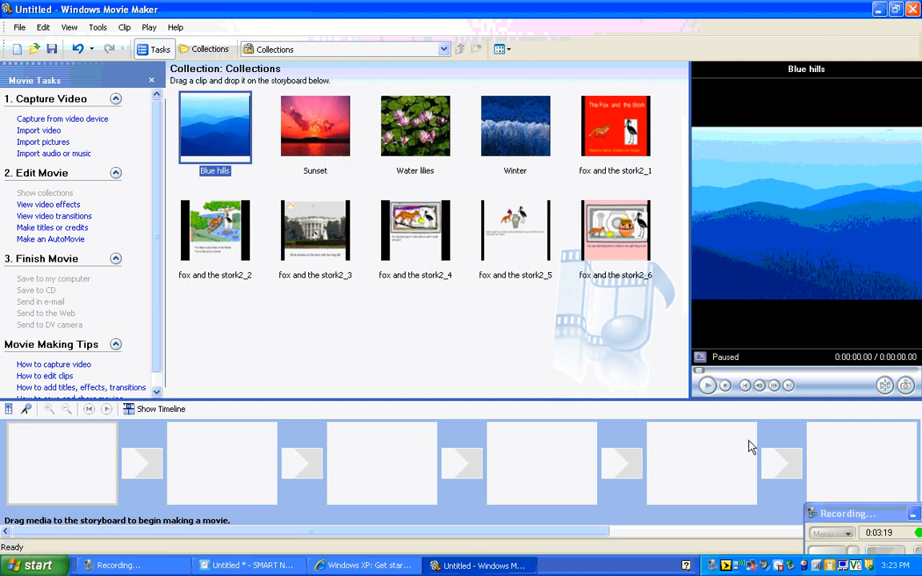
left_click(871, 518)
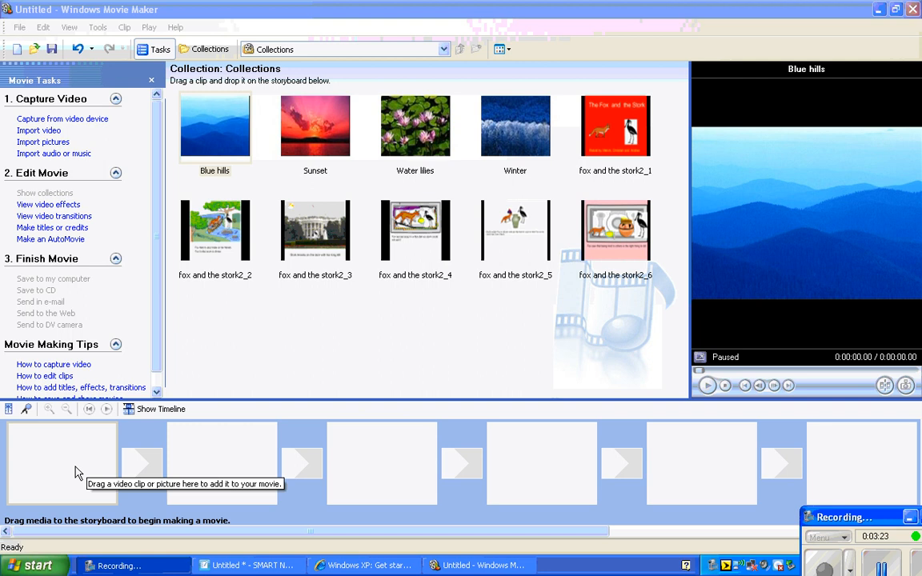
Step: Add fox and the stork2_1 through fox and the stork2_6 to the storyboard in numerical order
left_click(613, 139)
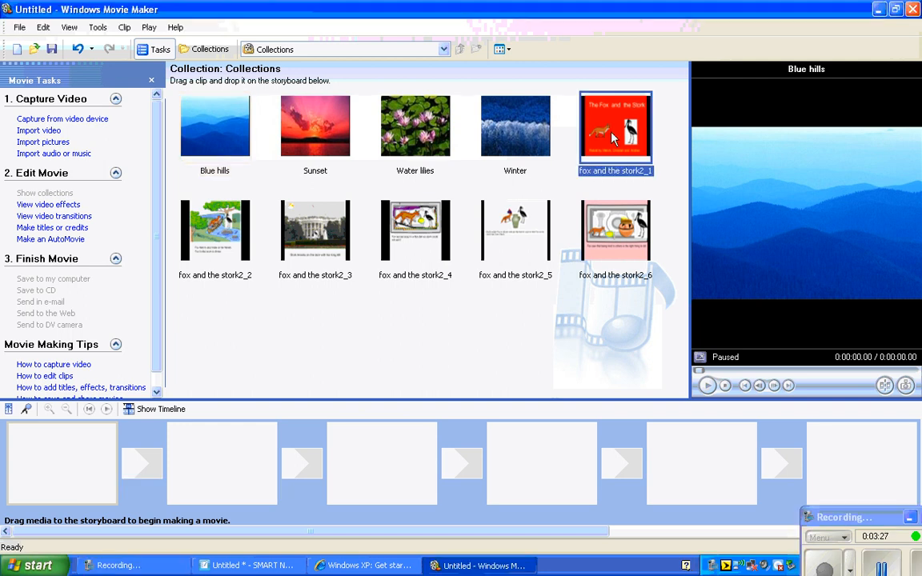
left_click_drag(613, 140, 76, 462)
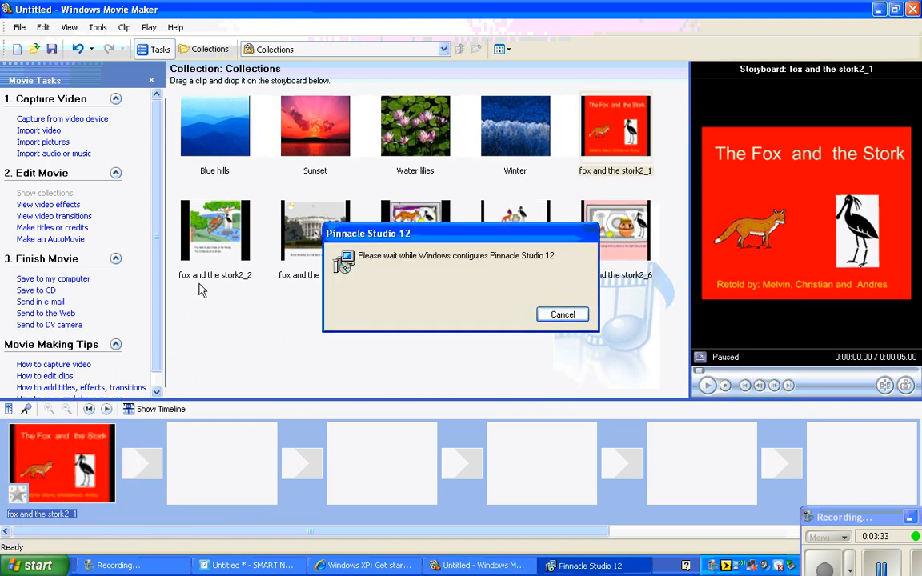
left_click_drag(229, 245, 192, 426)
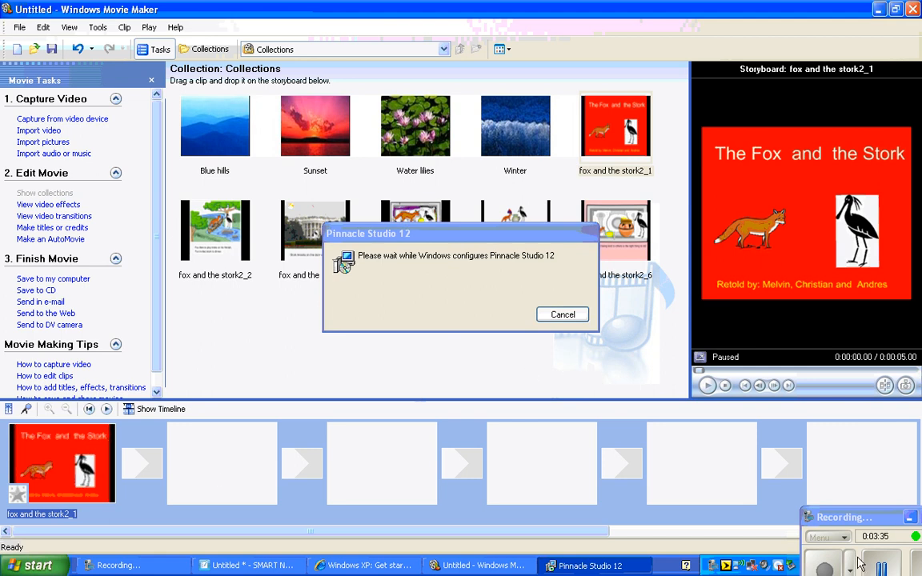
left_click(829, 567)
left_click_drag(315, 205, 381, 445)
left_click_drag(422, 231, 541, 460)
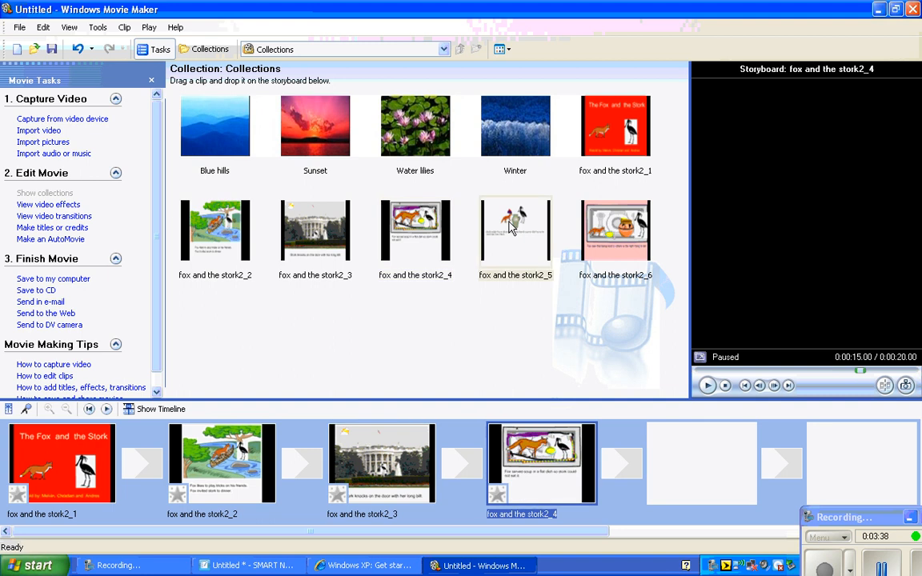
left_click_drag(516, 230, 664, 449)
left_click_drag(616, 236, 865, 478)
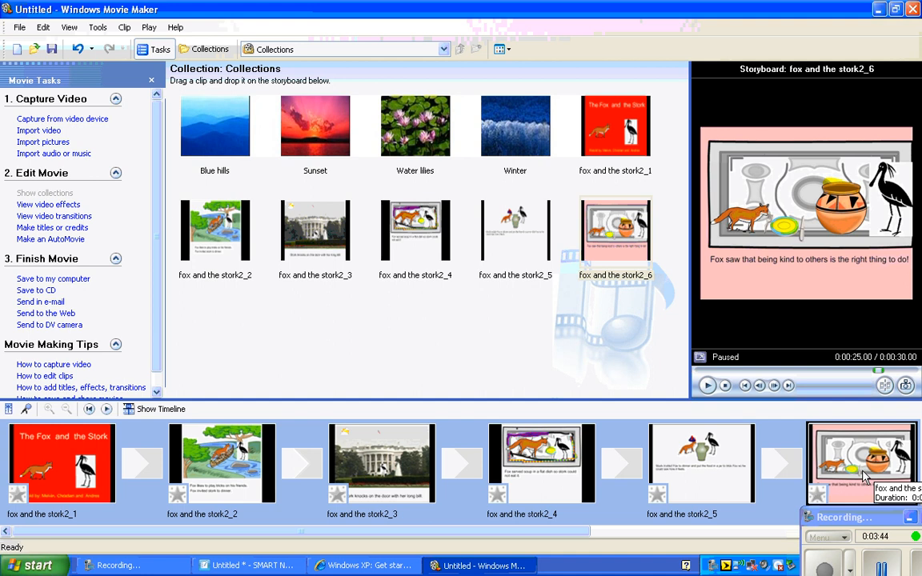
Step: Try to move clips within the storyboard by dragging them
left_click(434, 470)
left_click(287, 458)
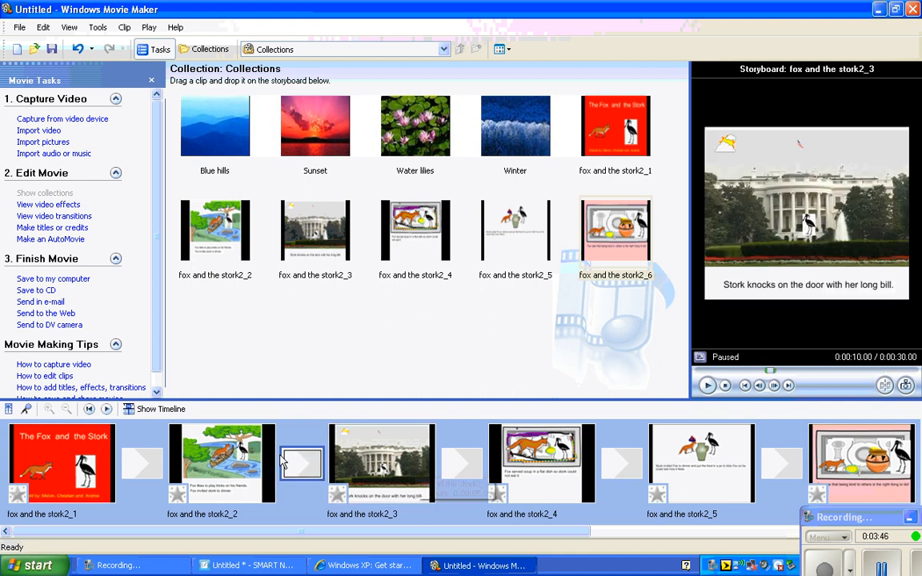
left_click_drag(252, 469, 184, 457)
left_click_drag(515, 468, 584, 494)
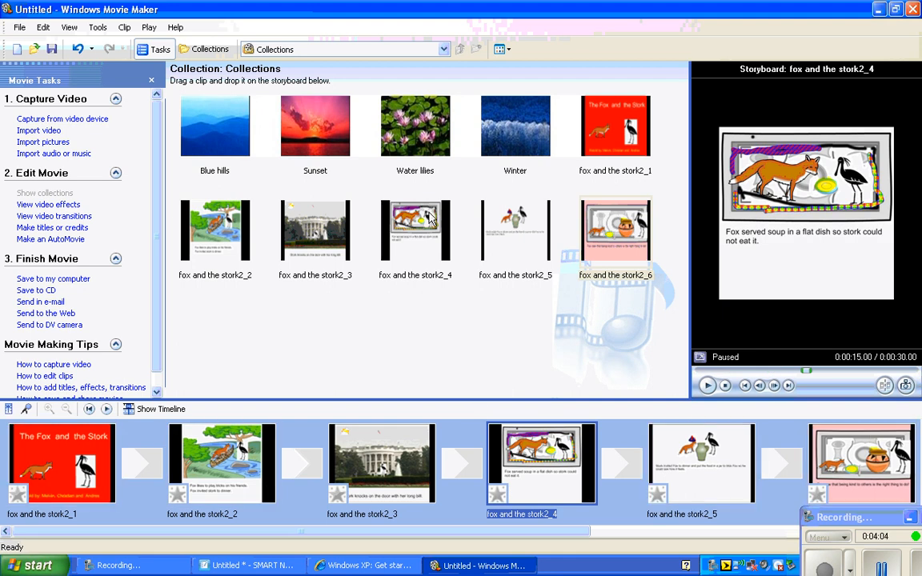
Step: Insert an extra copy of fox and the stork2_4 into the storyboard and delete it again
left_click_drag(416, 230, 517, 428)
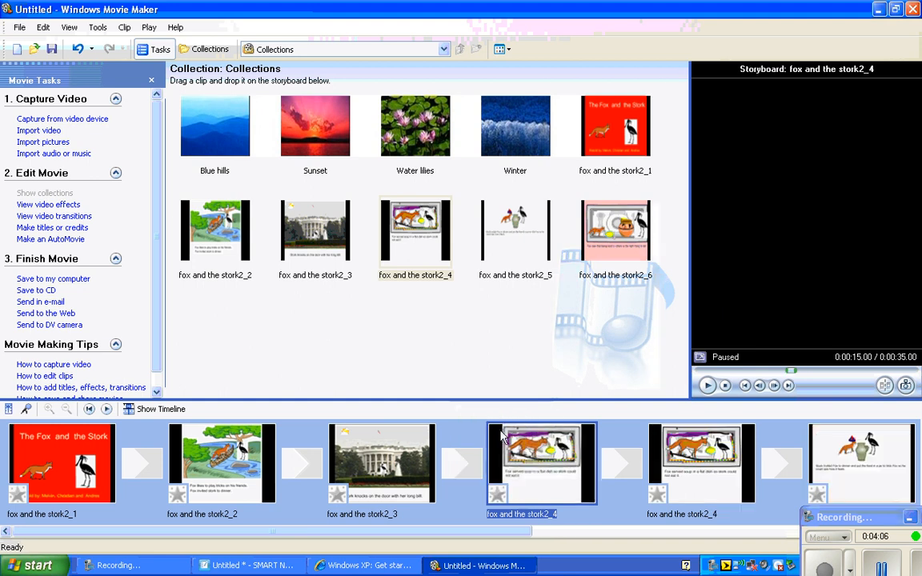
right_click(563, 465)
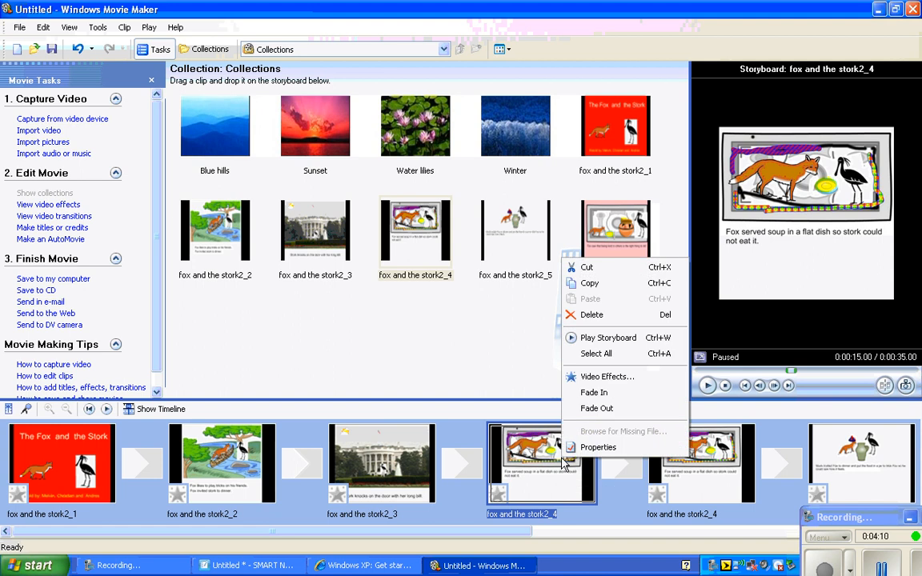
left_click(605, 320)
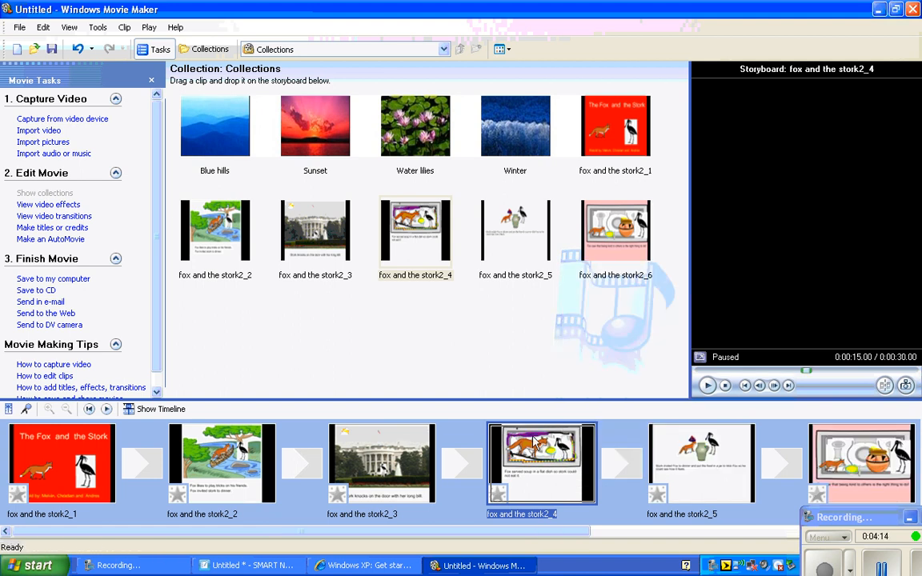
left_click(88, 460)
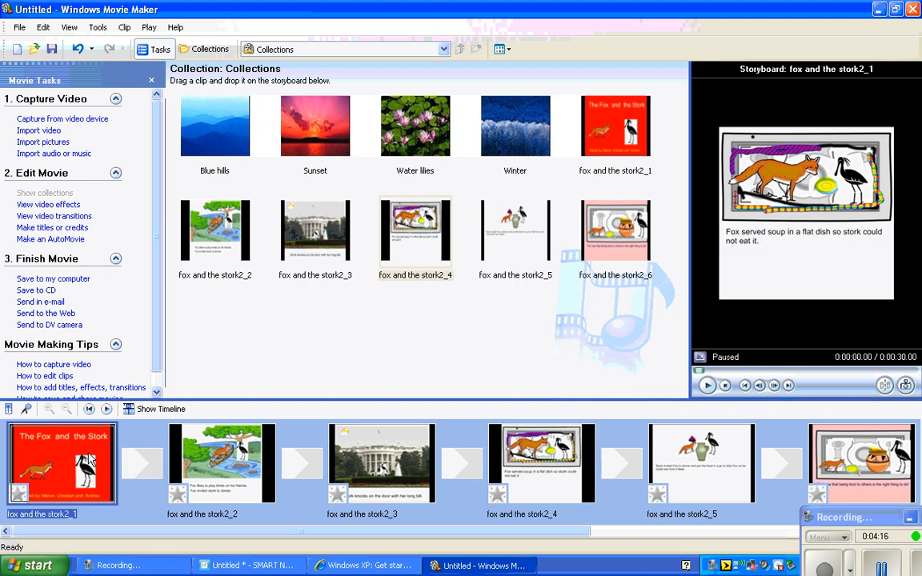